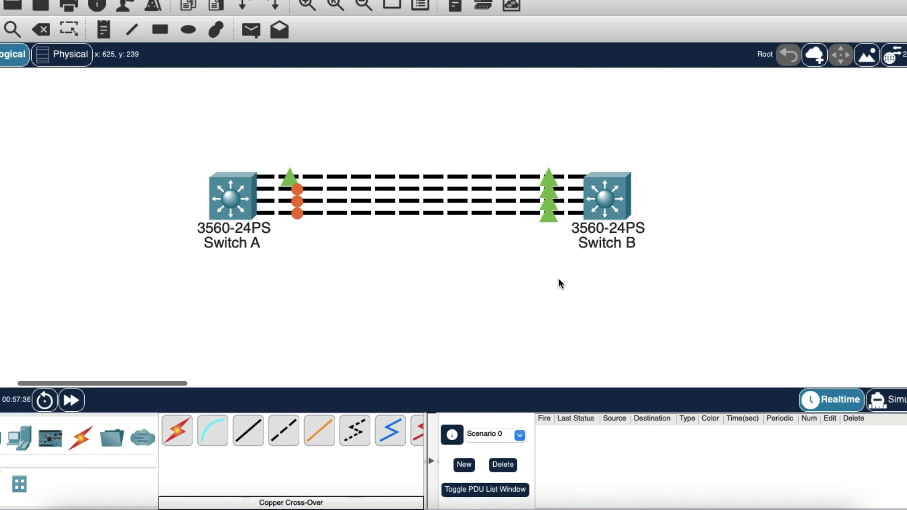
In Switch A's console, enter enable and confirm no EtherChannel groups exist.
click(244, 203)
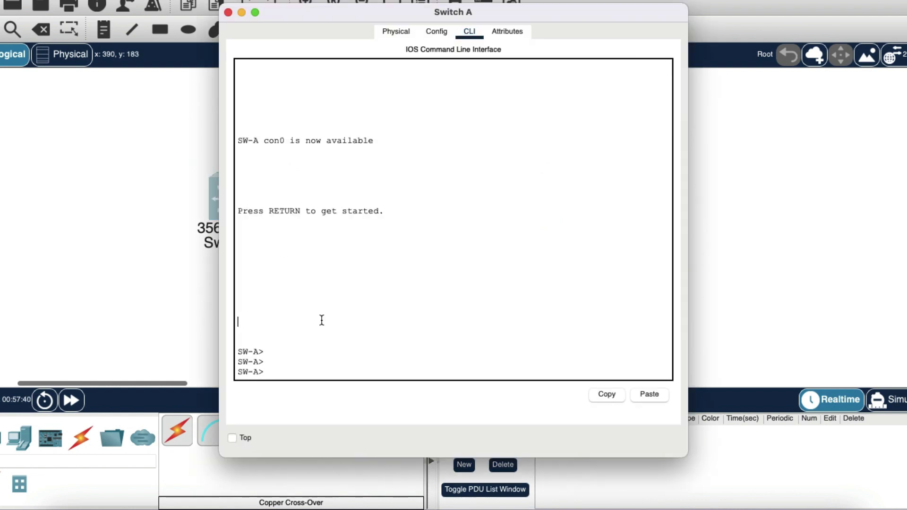
key(Return)
text(en)
key(Return)
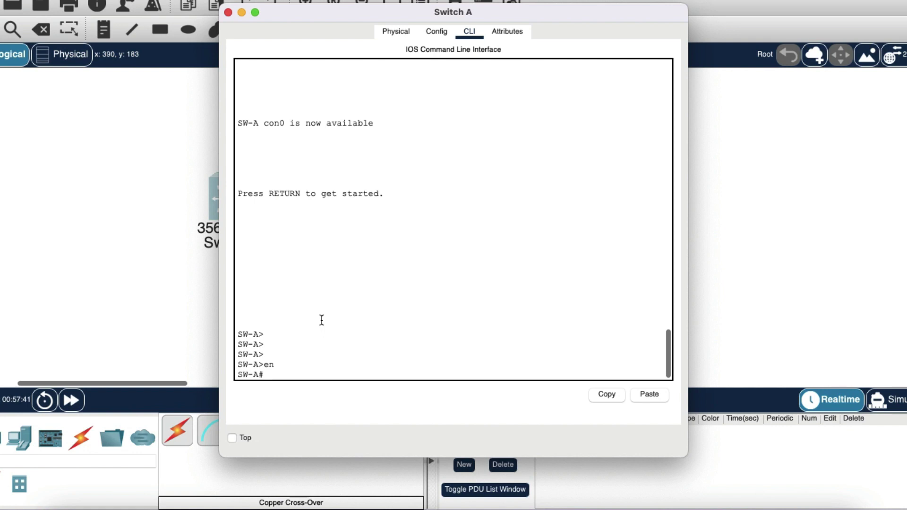
text(sh )
text(ether)
key(Tab)
key(Return)
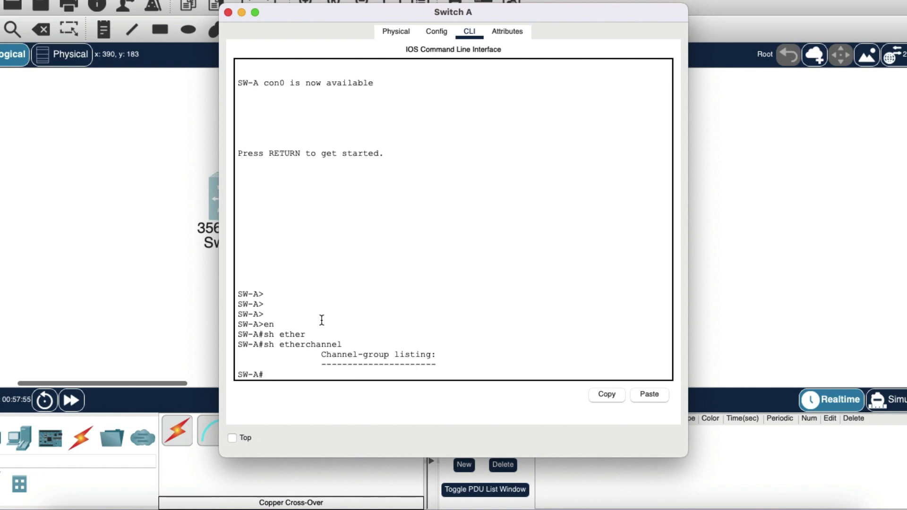
text(sh span)
Check spanning tree on Switch A, highlighting blocked ports Fa0/2–Fa0/4.
key(Tab)
key(Return)
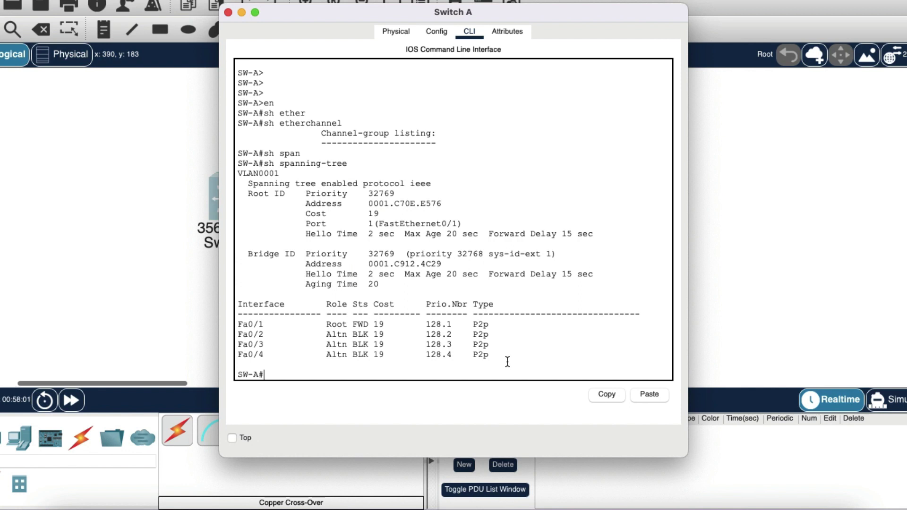
drag(496, 357, 239, 336)
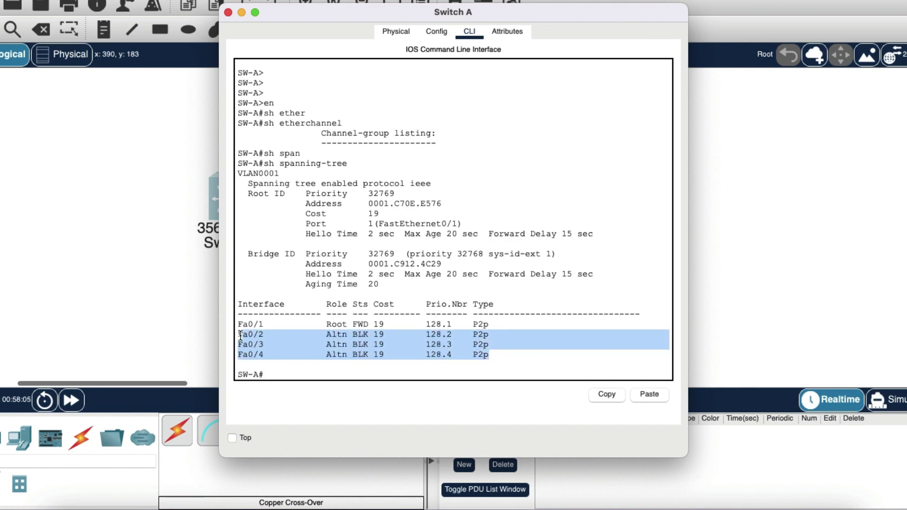
click(495, 338)
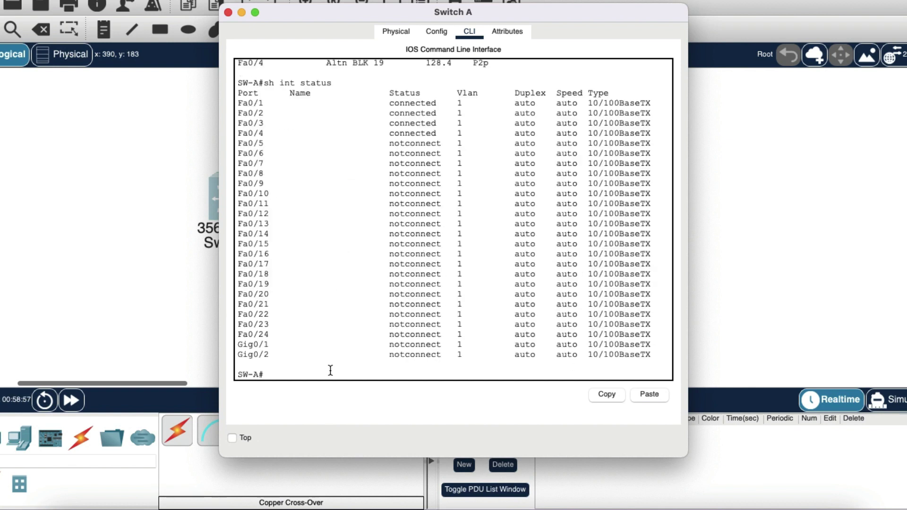
text(conf t)
Assign Switch A's Fa0/1–Fa0/4 range to channel-group 10 in desirable mode.
key(Return)
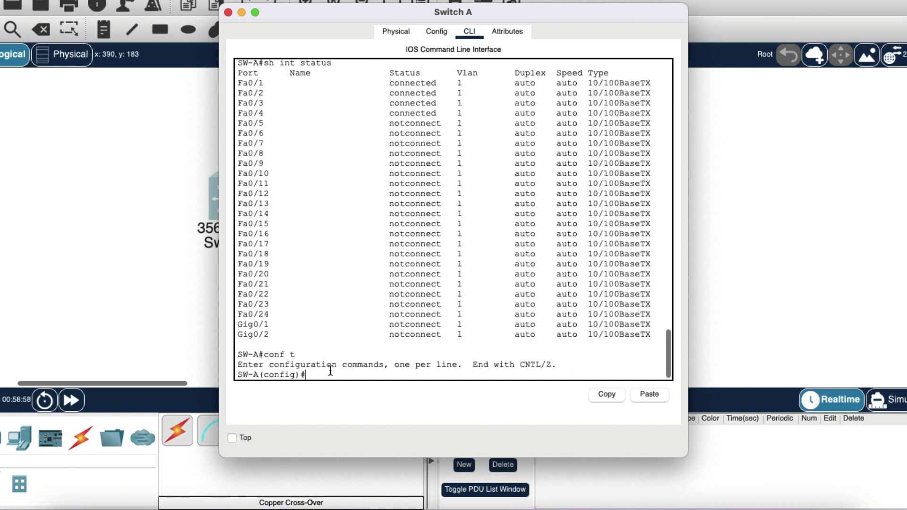
text(interface )
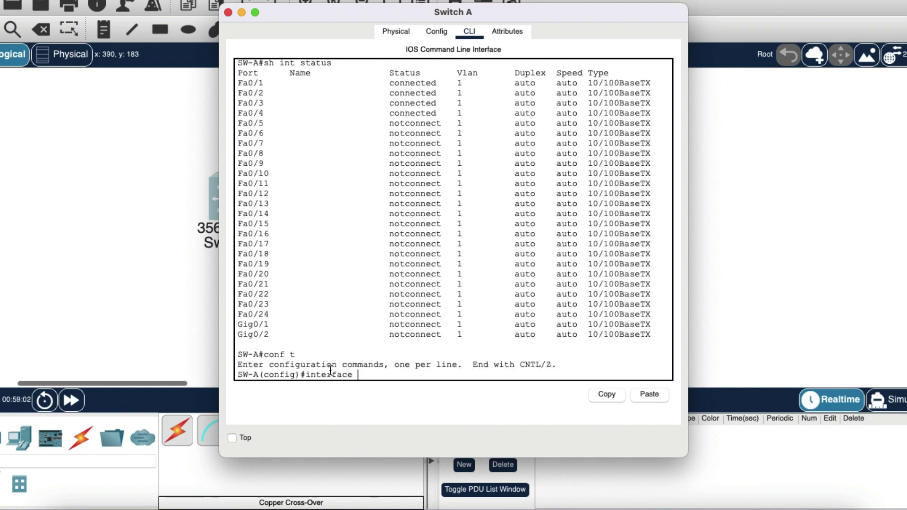
text(range fa-/1-)
text(4)
key(Left)
key(Left)
key(Left)
key(Left)
key(BackSpace)
text(0)
key(Right)
key(Right)
key(Right)
key(Return)
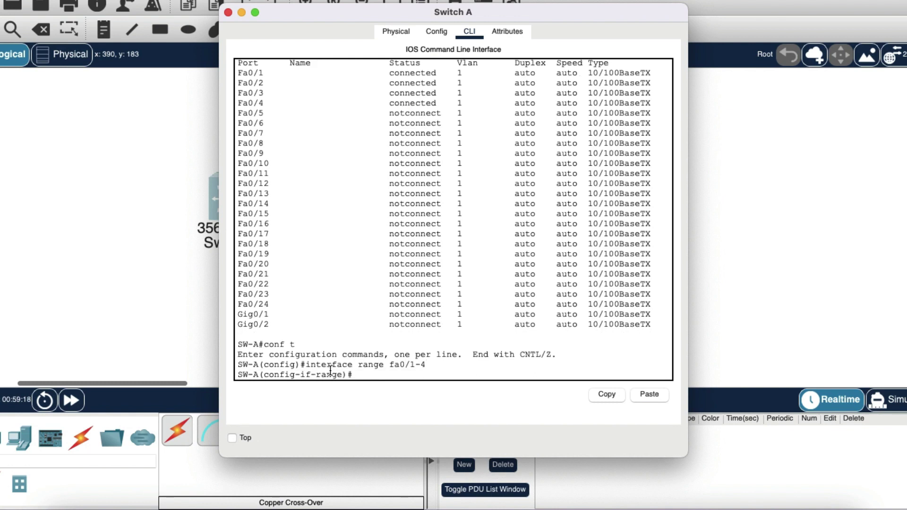
text(channel-group )
text(10 mode )
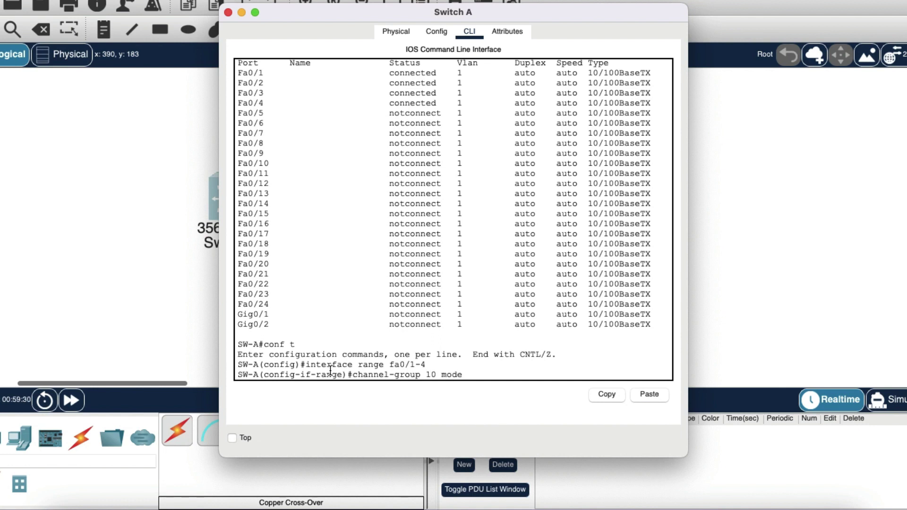
text(des)
key(Tab)
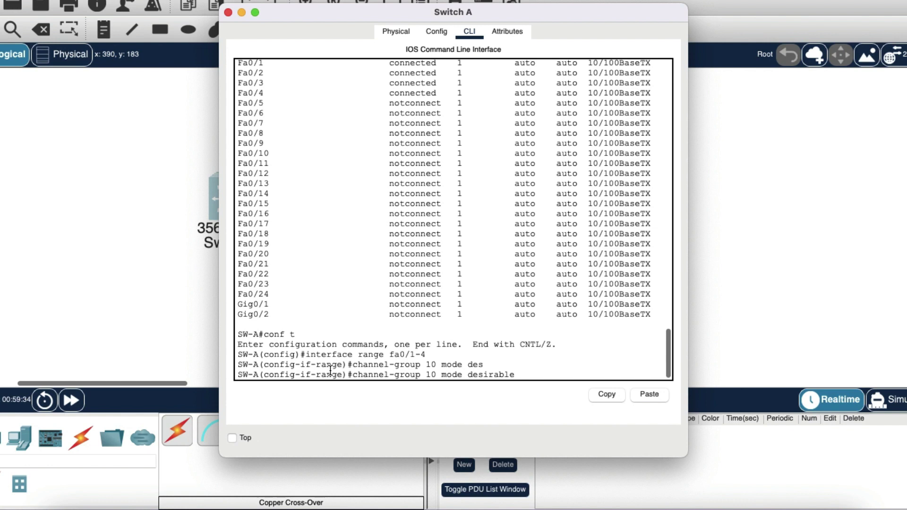
key(Return)
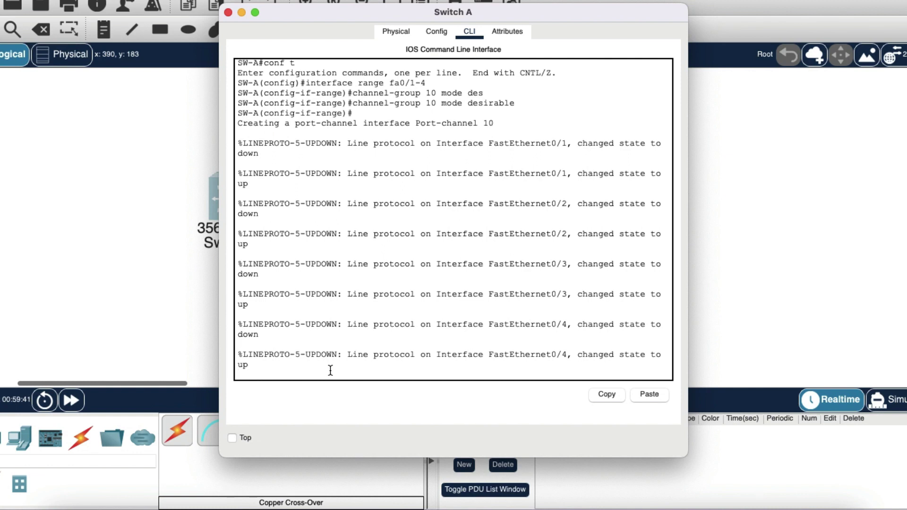
key(Return)
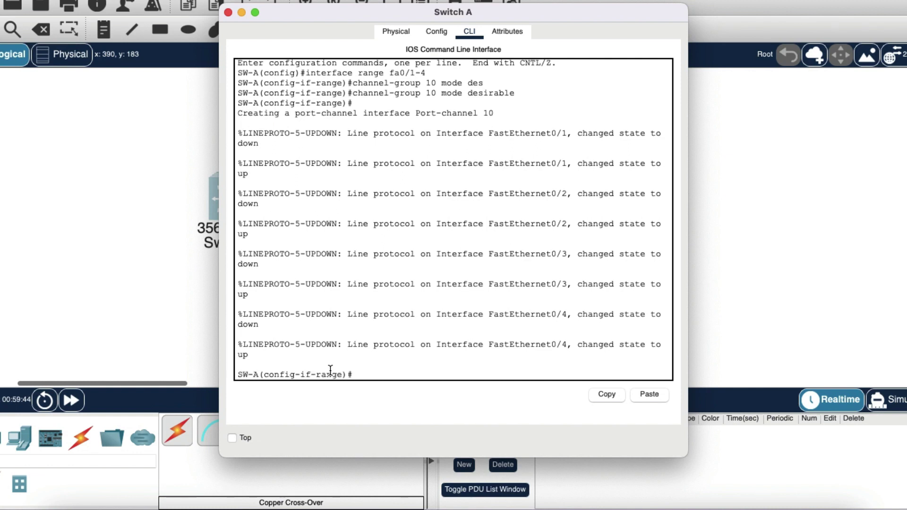
key(Return)
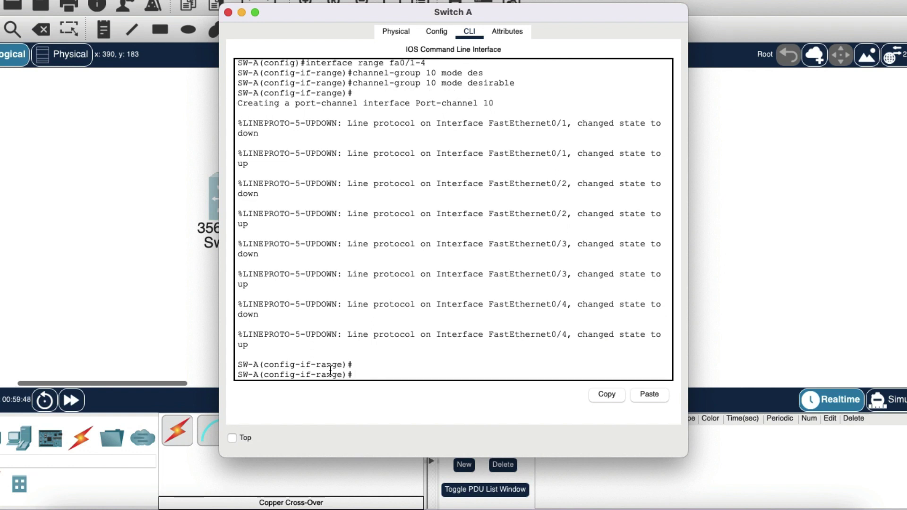
text(end)
Save Switch A's config with wr and confirm show etherchannel lists group 10 as PAgP.
key(Return)
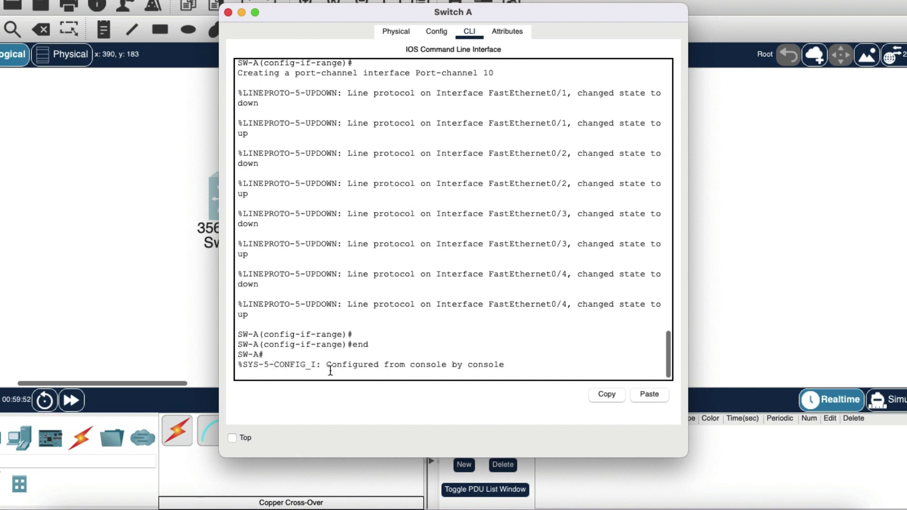
key(Return)
key(Return)
text(wr)
key(Return)
text(sh eth)
key(Tab)
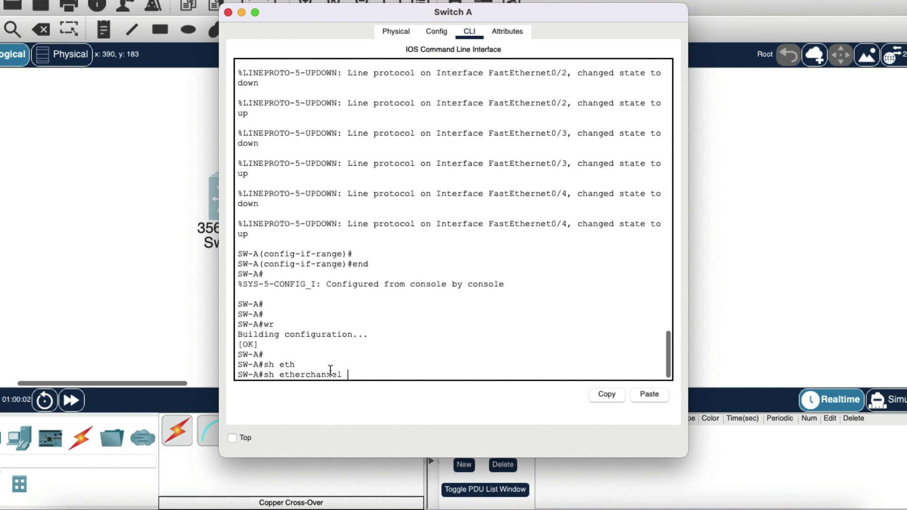
key(Return)
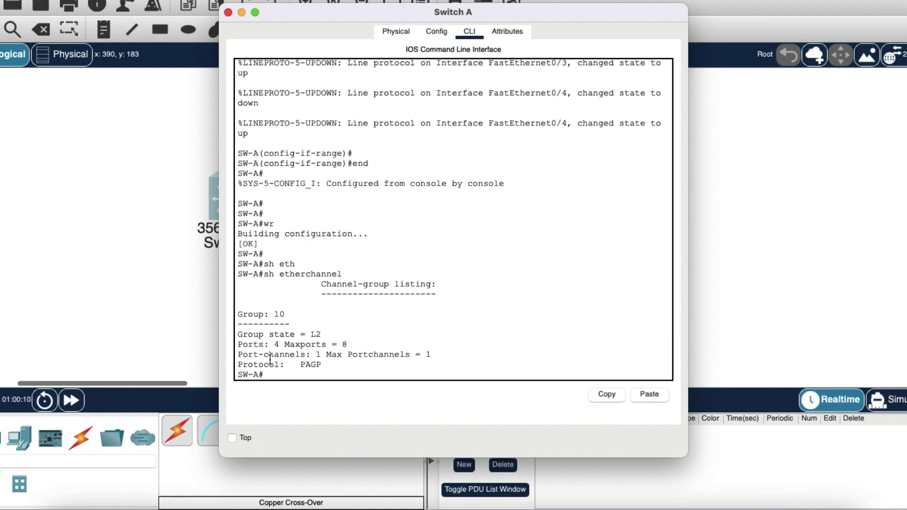
drag(322, 365, 297, 367)
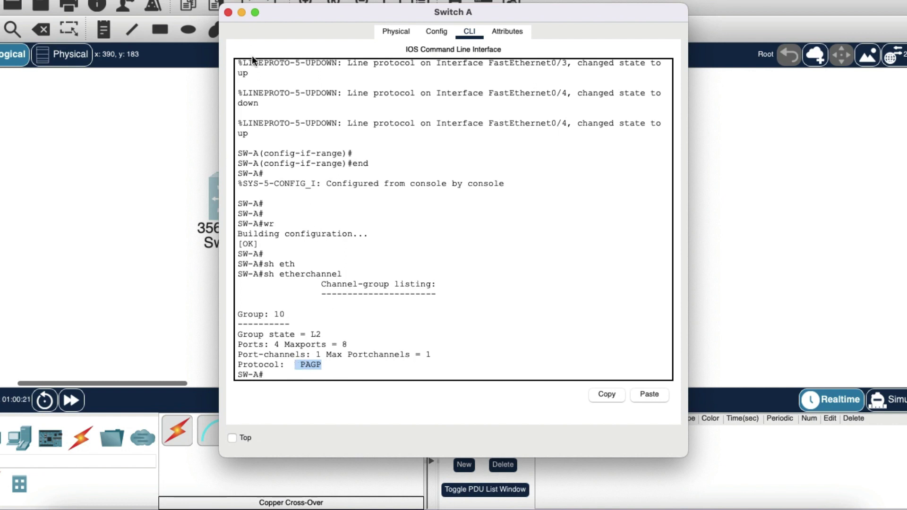
Close Switch A's console and enter privileged mode on Switch B's CLI.
click(228, 12)
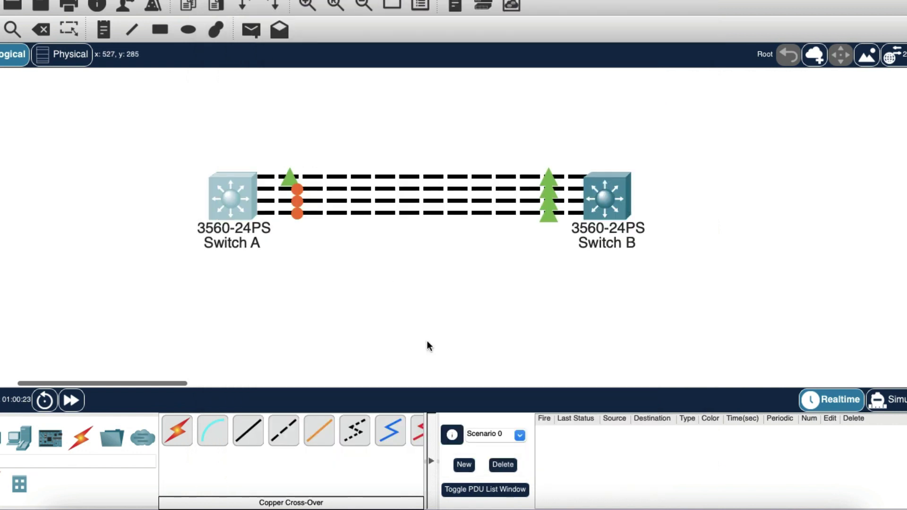
click(611, 189)
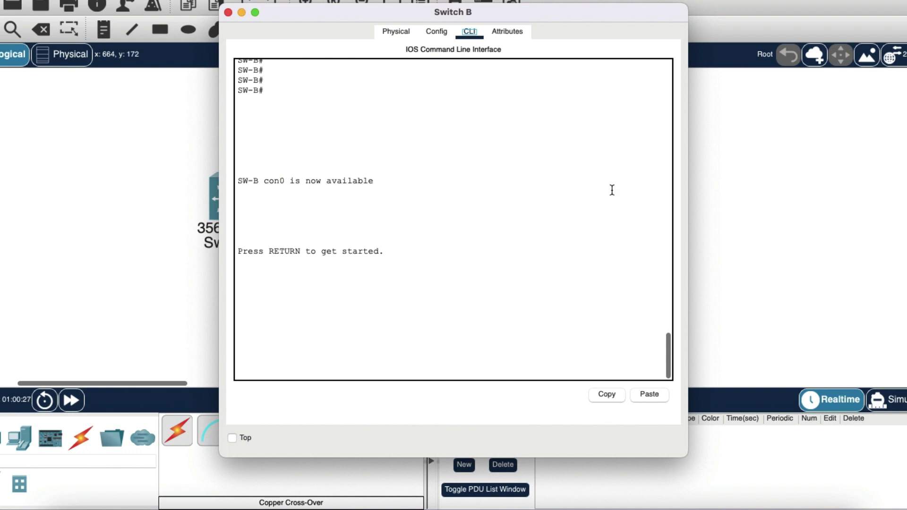
key(Return)
text(en)
key(Return)
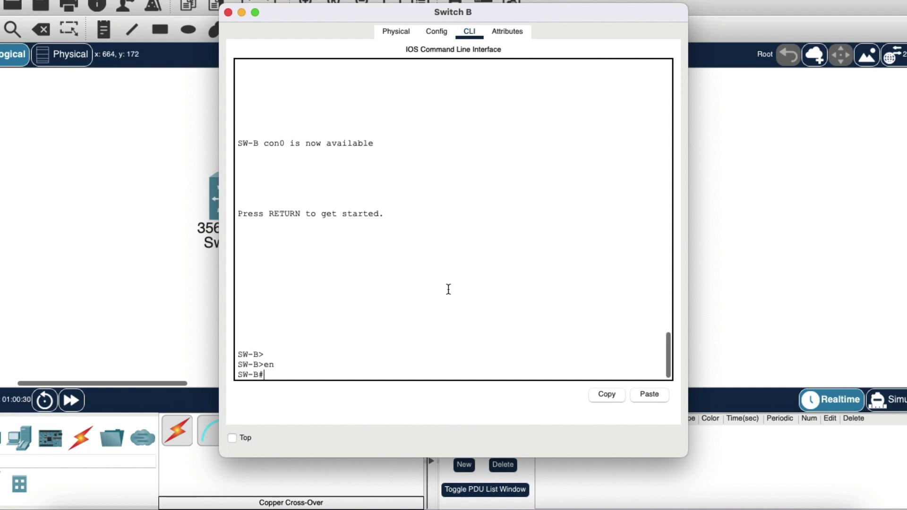
key(Return)
text(conf t)
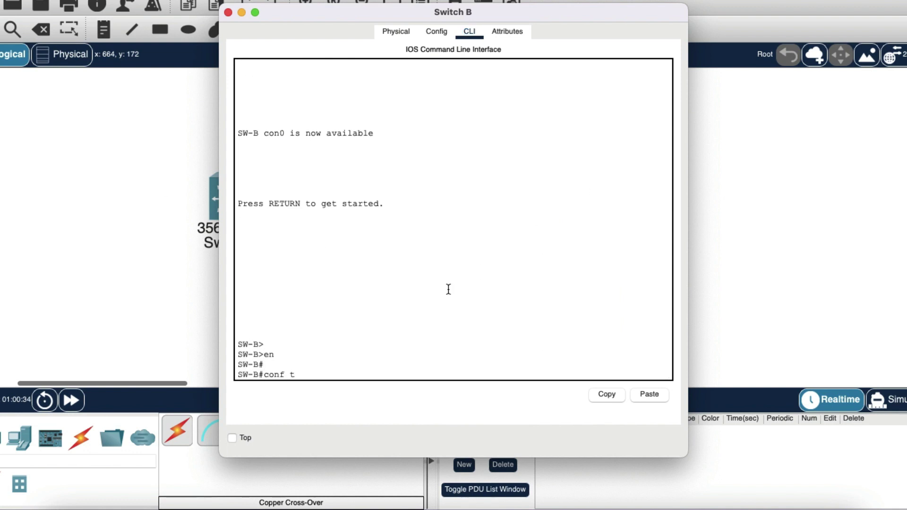
Add Switch B's Fa0/1–Fa0/4 to channel-group 10 in auto mode and exit configuration.
key(Return)
text(int )
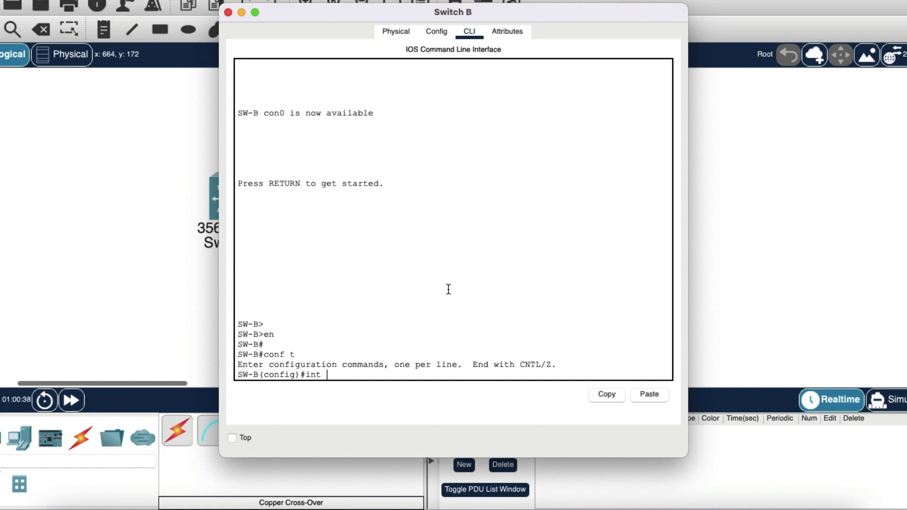
text(range fa0/1-4)
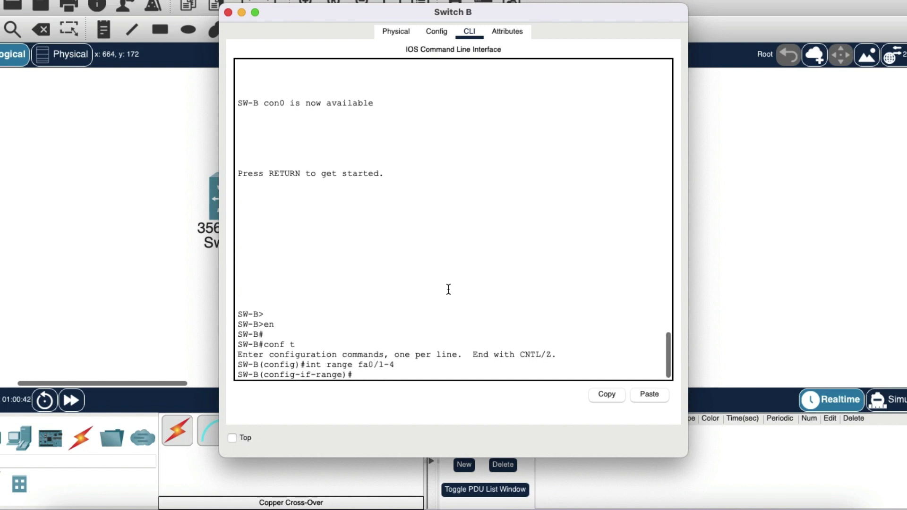
key(Return)
text(channel-)
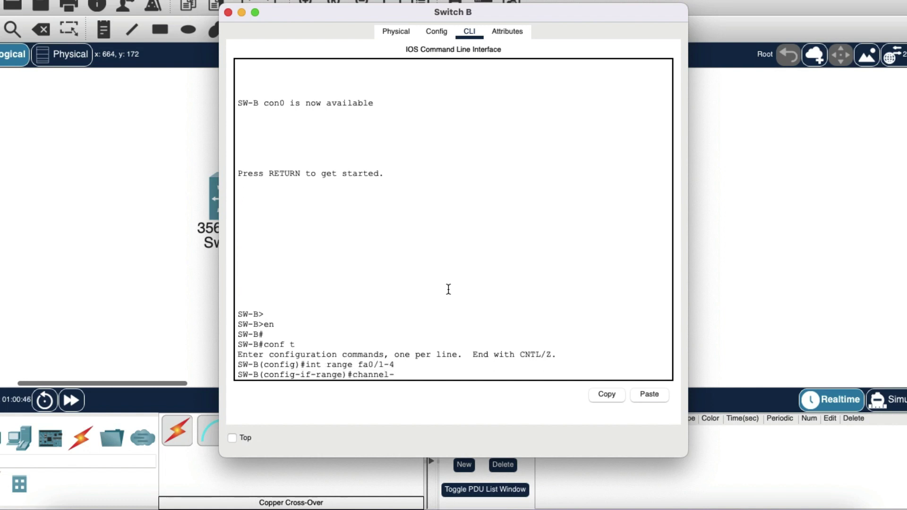
text(group m)
key(BackSpace)
key(BackSpace)
text(10 m)
text(ode auto)
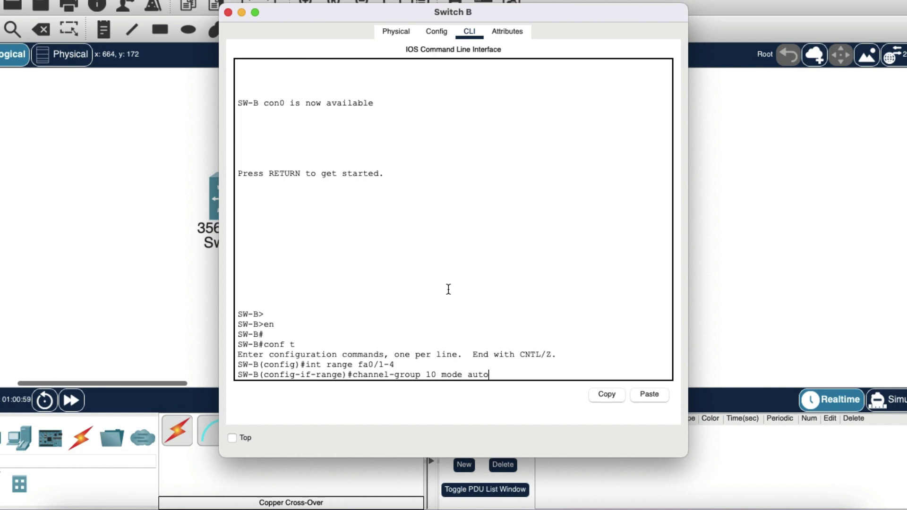
key(Return)
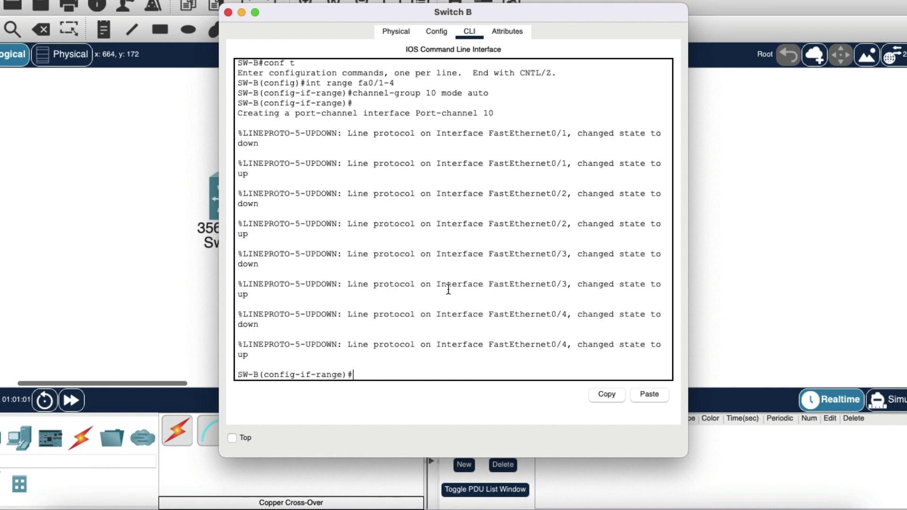
text(end)
key(Return)
key(Return)
key(Return)
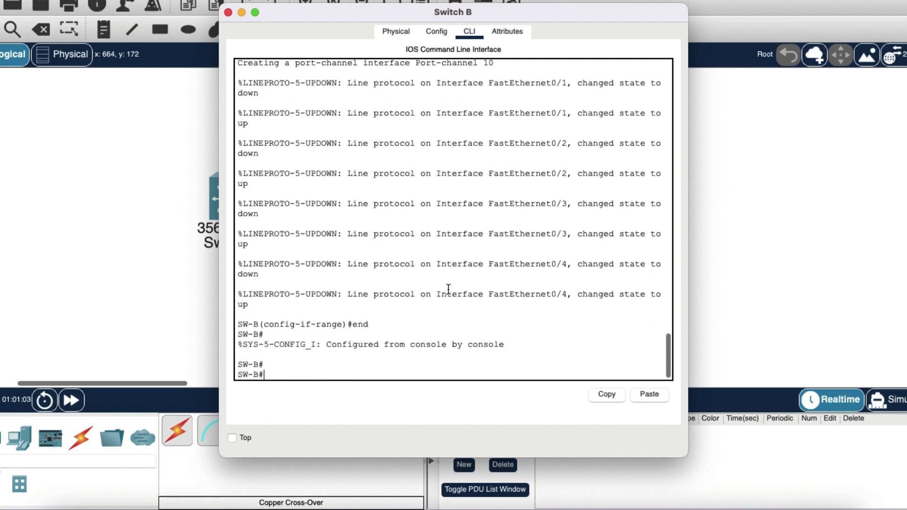
Close Switch B's device window while the four links turn green.
key(super+w)
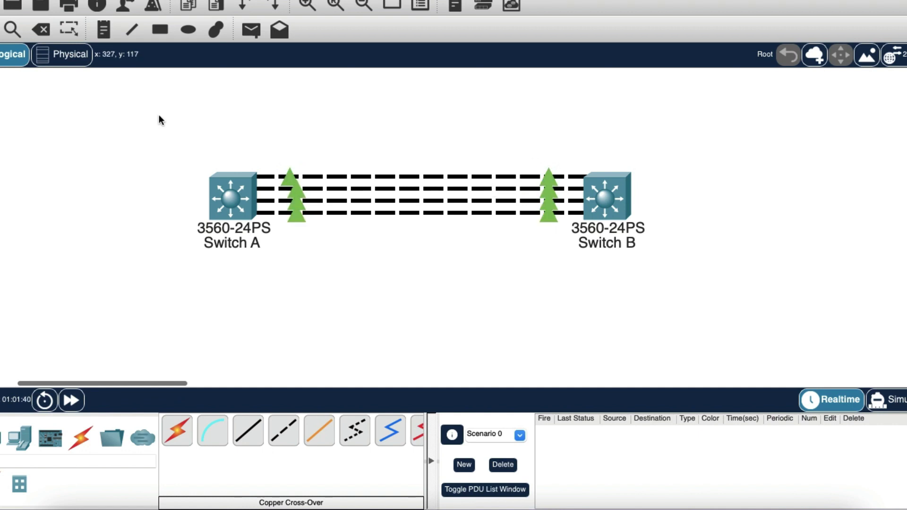
Run etherchannel summary on Switch B and highlight Po10's SU flags and PAgP protocol.
click(613, 200)
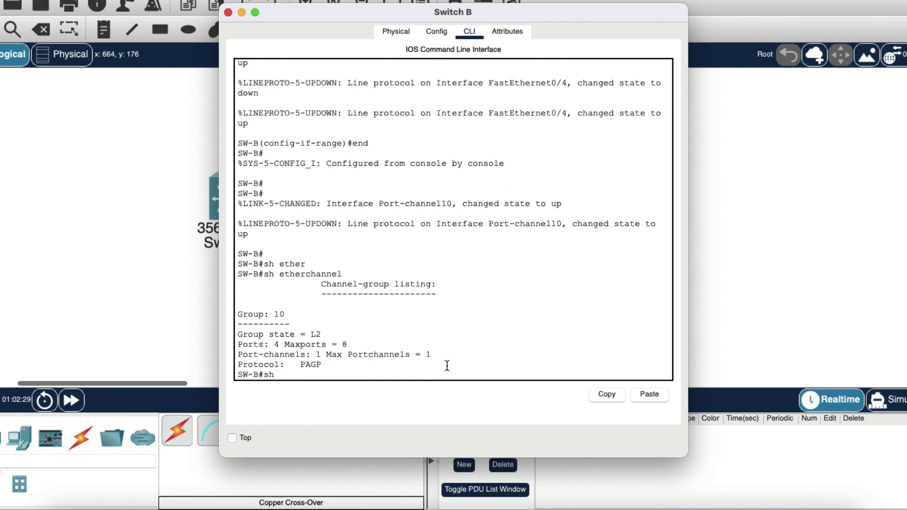
text(eth)
key(Tab)
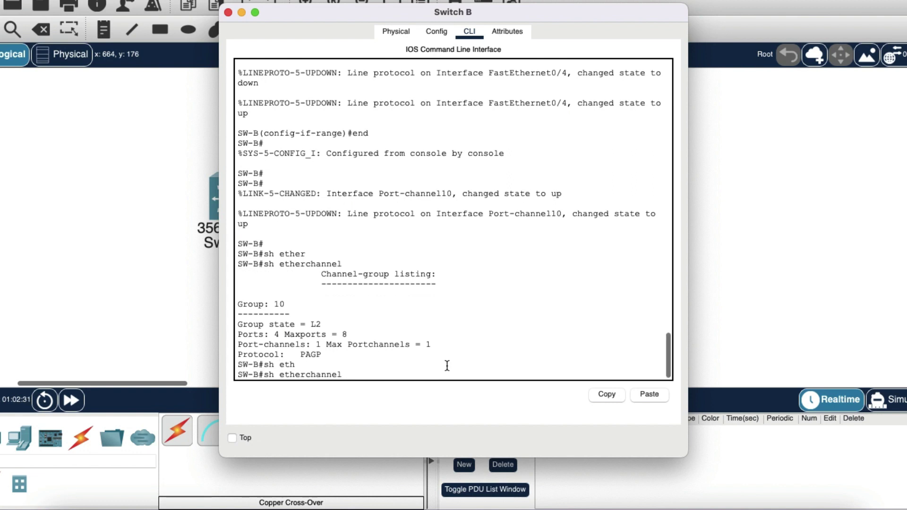
text(sum)
key(Tab)
key(Return)
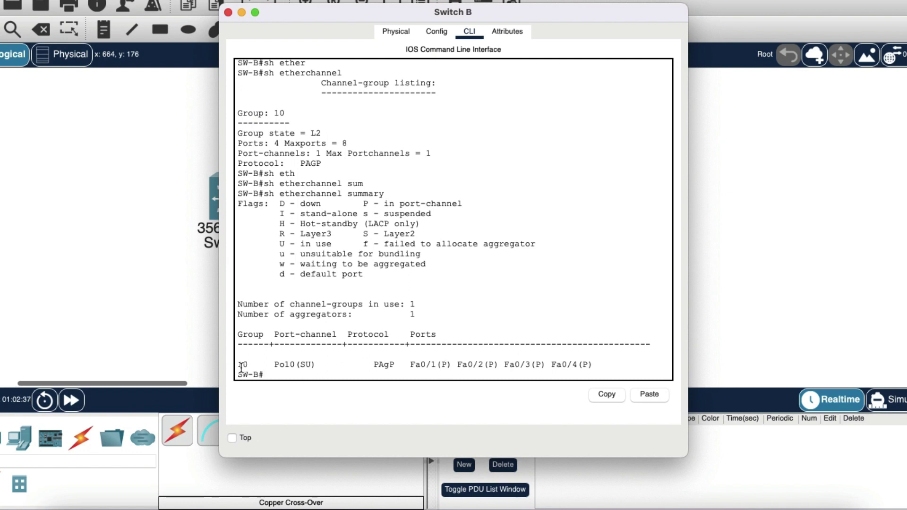
double_click(306, 364)
double_click(384, 365)
click(611, 368)
Close Switch B's window and list EtherChannel status on Switch A.
click(231, 11)
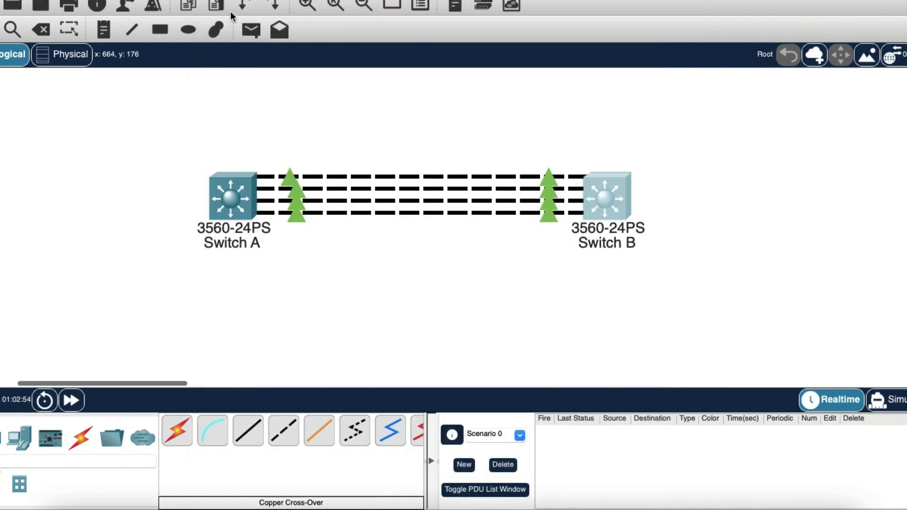
click(232, 193)
key(Return)
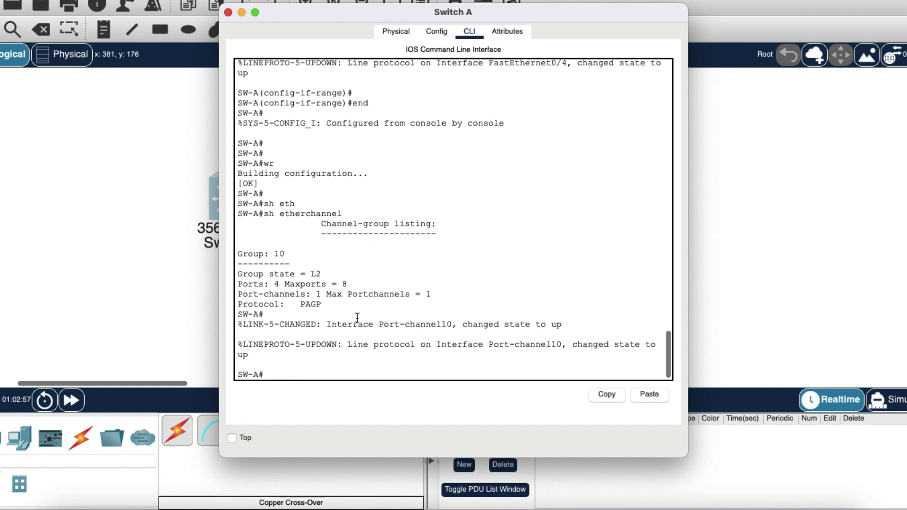
text(sh eth)
key(Tab)
key(Return)
text(sh eth)
Run Switch A's etherchannel summary and highlight Po10's SU flags and PAgP protocol.
key(Tab)
text(um)
key(Tab)
key(Return)
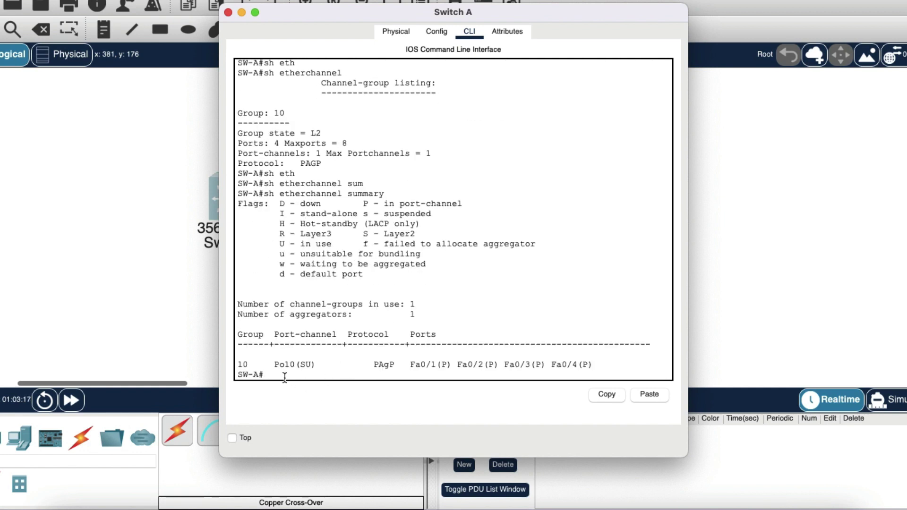
drag(310, 365, 317, 365)
double_click(305, 364)
double_click(384, 364)
click(600, 364)
Close Switch A's device window, returning to the topology with four green links.
key(super+w)
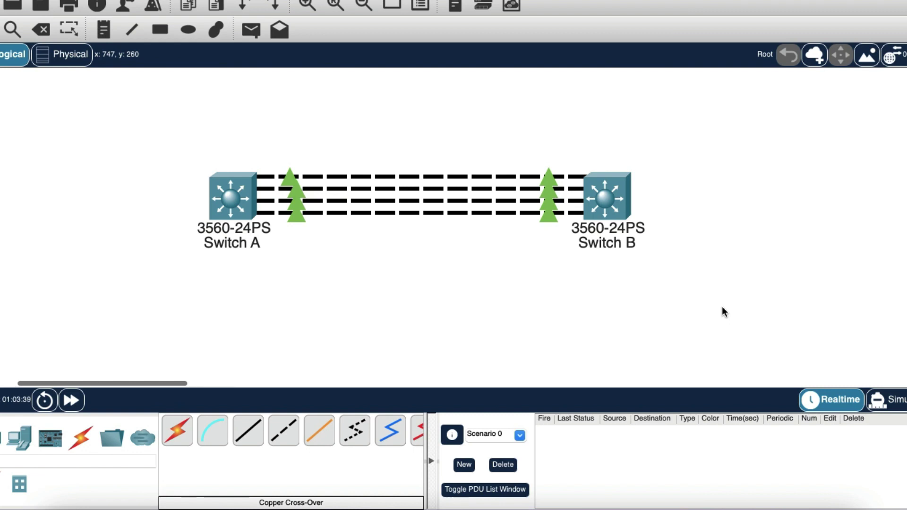